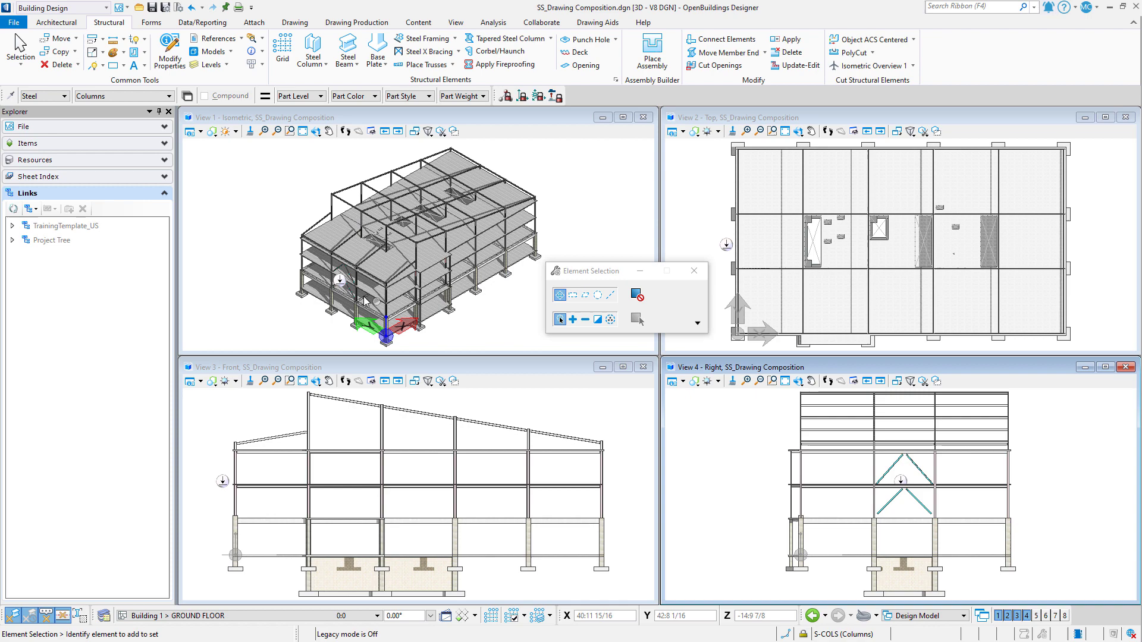
Step: Open the Floor 2 plan from its marker's target in View 1 and zoom into it
mouse_move(344, 287)
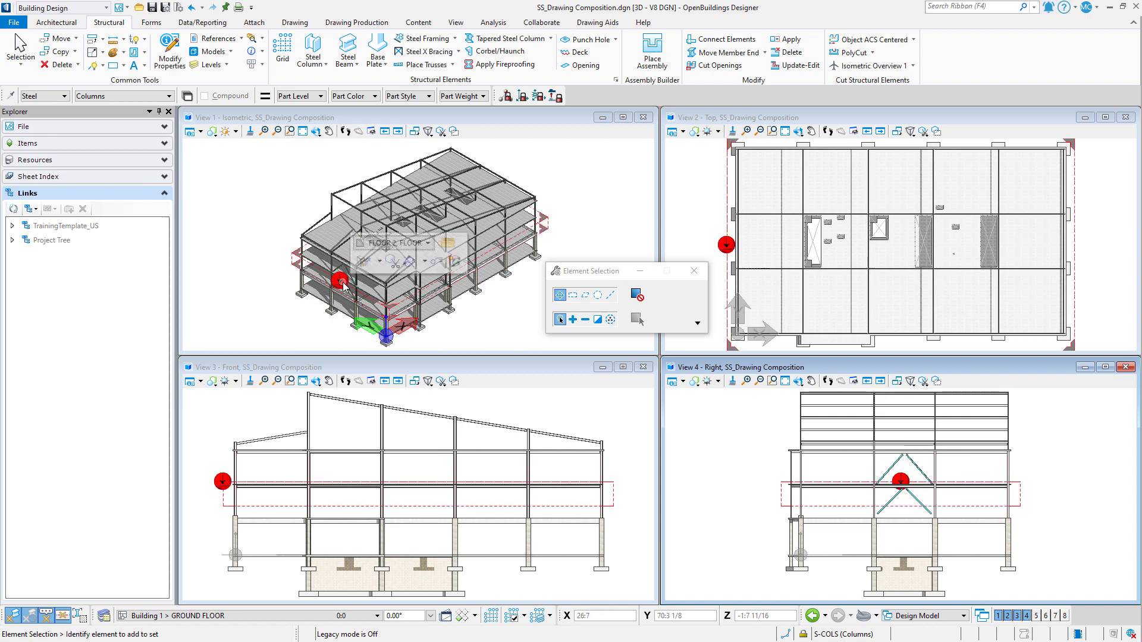
click(447, 244)
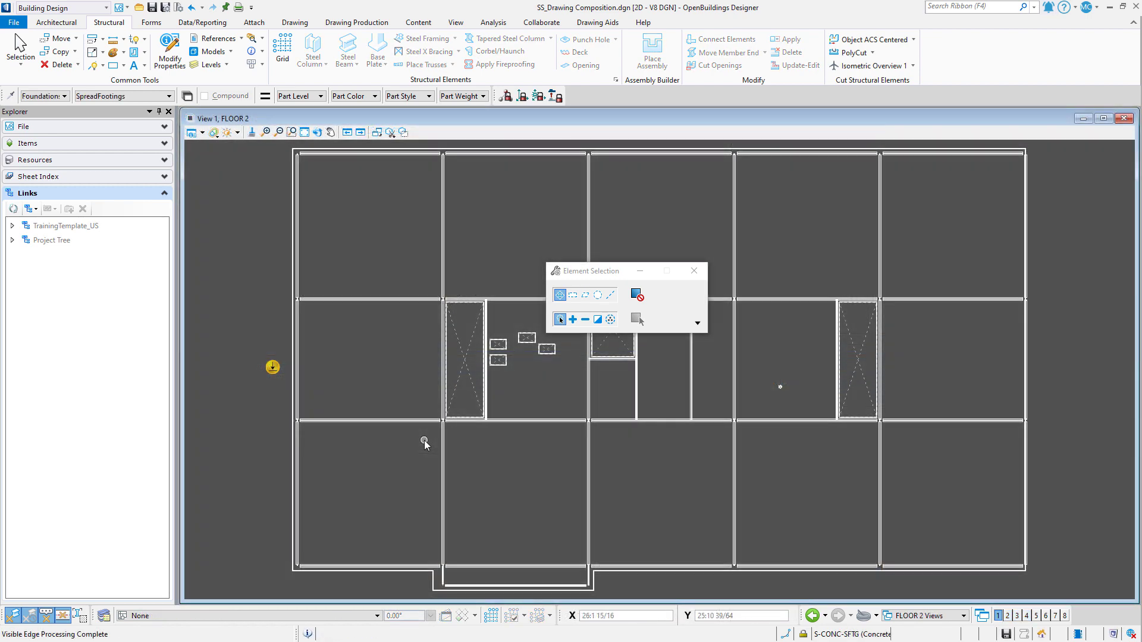
scroll(424, 441, up, 2)
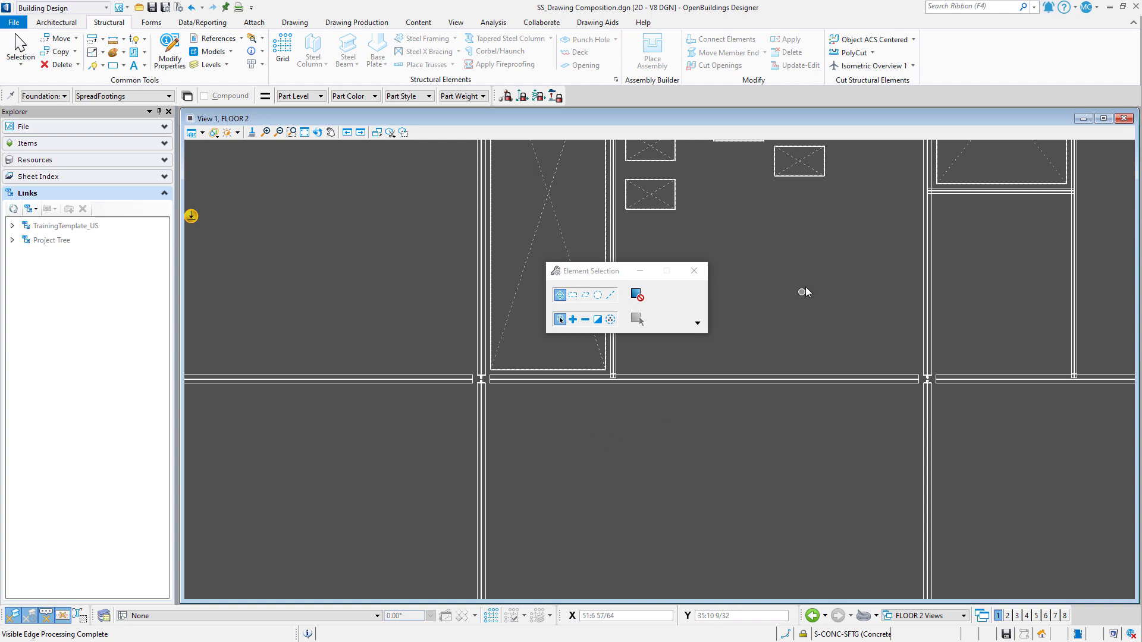
click(357, 22)
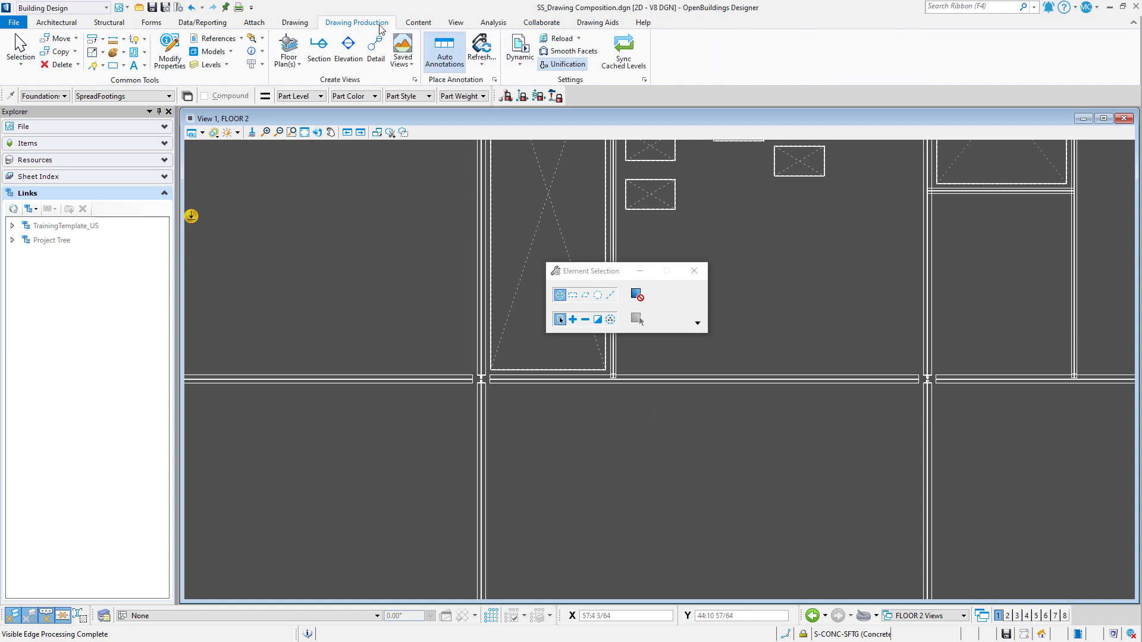
click(644, 80)
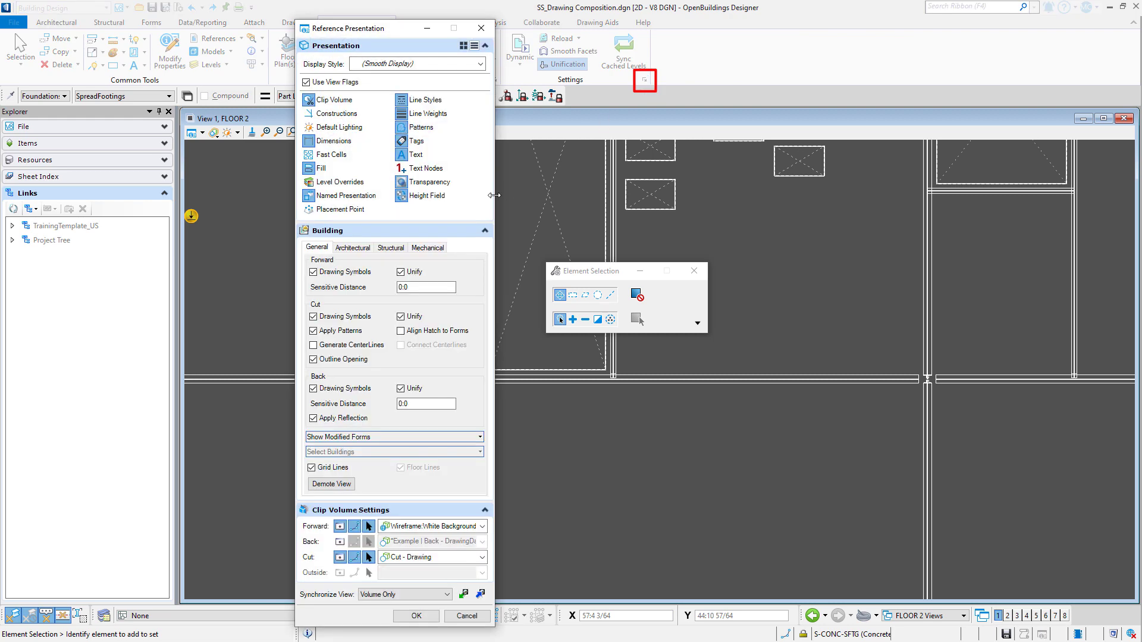
click(392, 247)
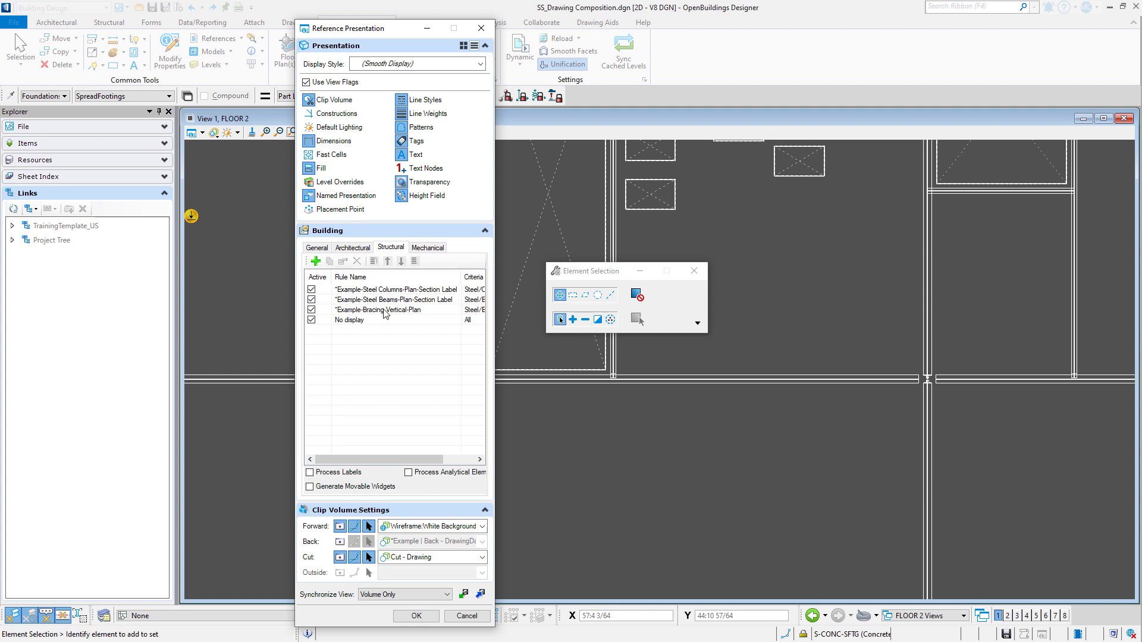
click(365, 291)
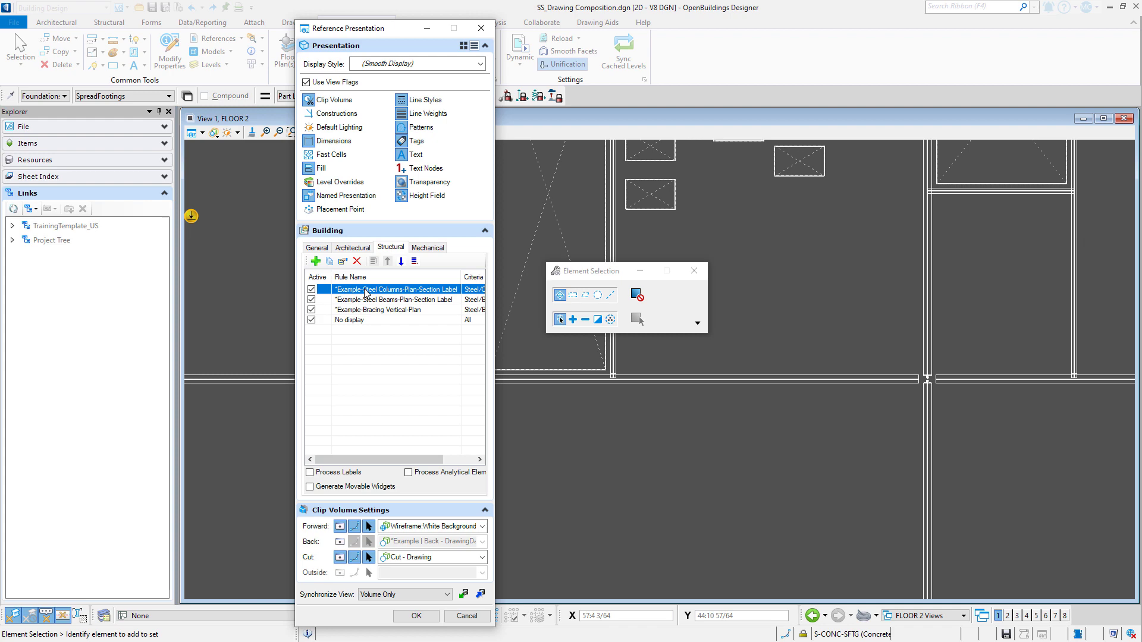
click(343, 262)
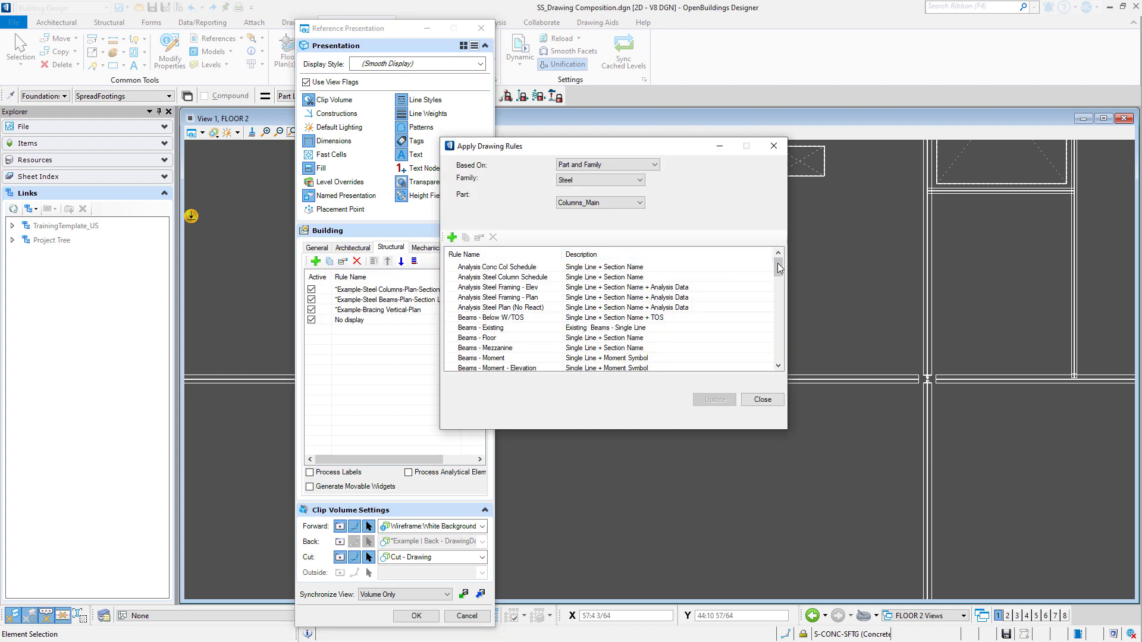
mouse_move(780, 268)
mouse_down()
mouse_move(770, 360)
mouse_move(788, 269)
mouse_up()
click(762, 400)
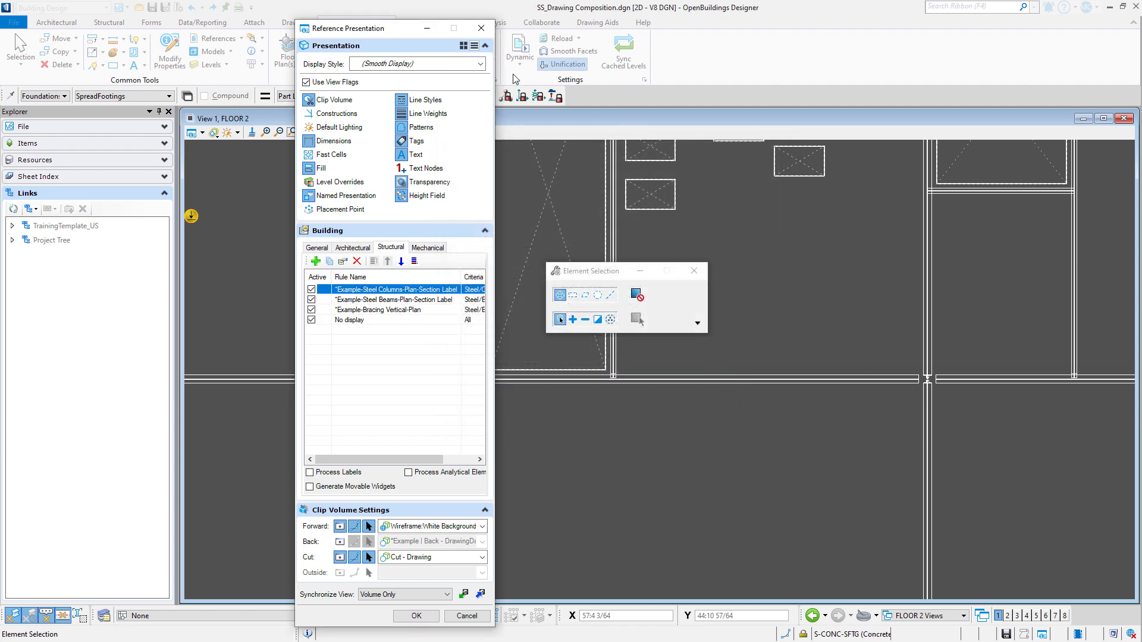
Step: Close the reference settings and open SS_Drawing Composition.dgn's folder from Recent Files in File Explorer
click(481, 29)
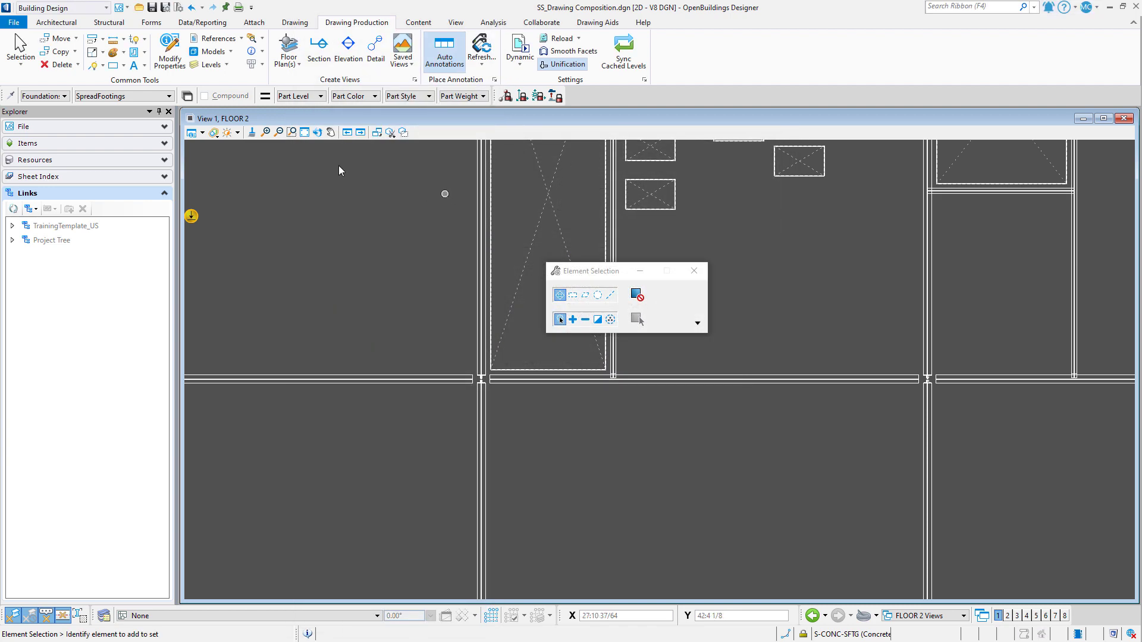
click(15, 25)
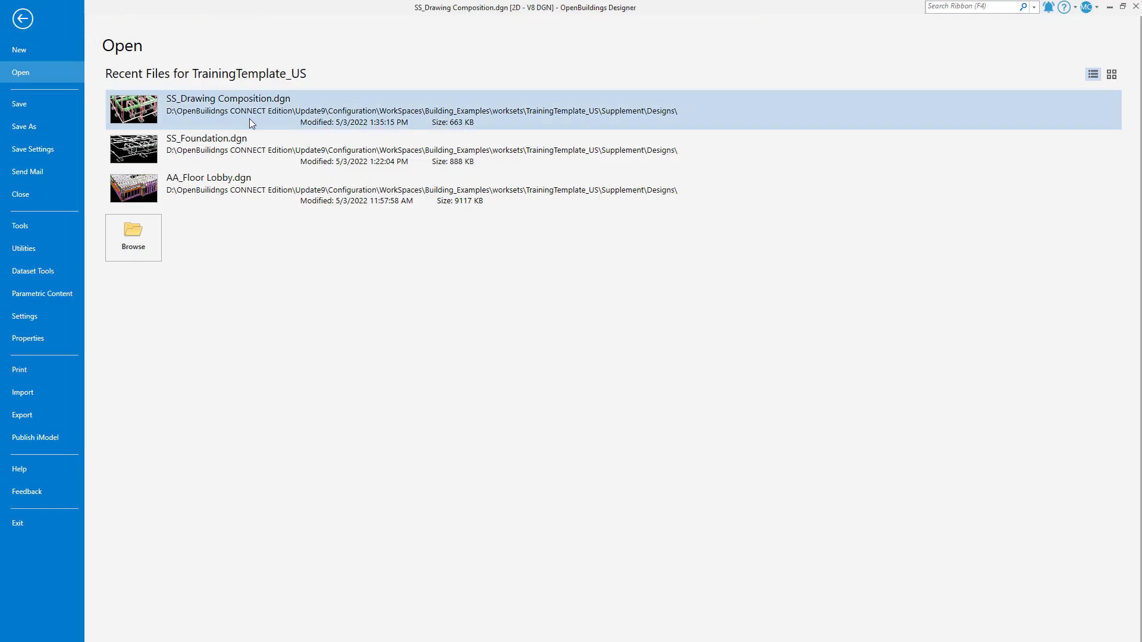
right_click(359, 122)
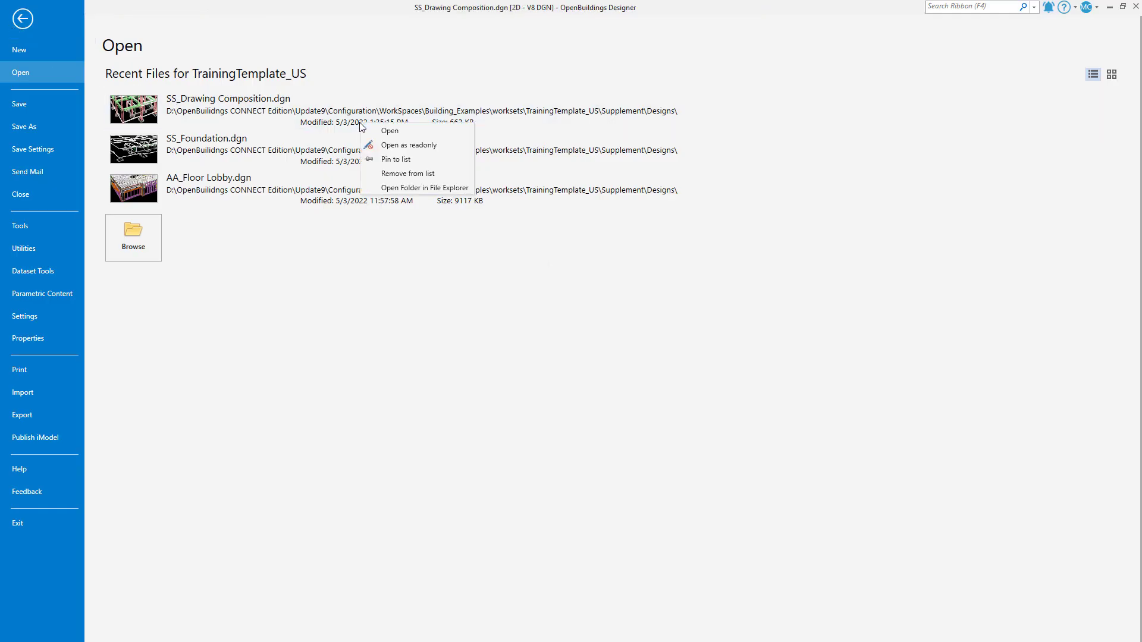
click(438, 189)
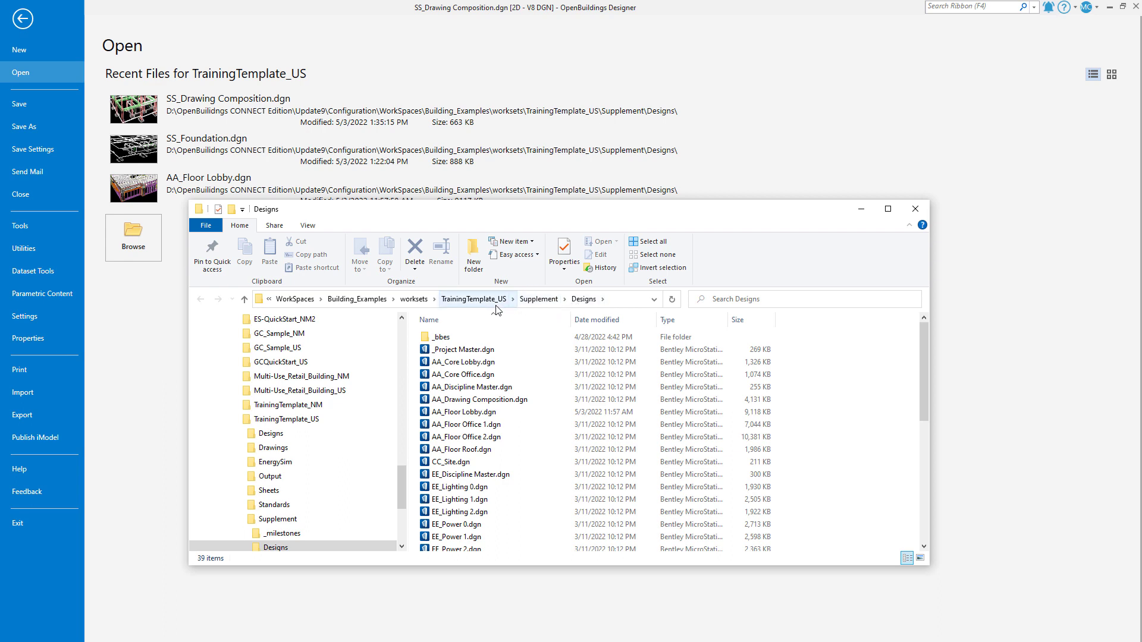
Step: Go to the worksets folder and bring up the context menu for TrainingTemplate_US.cfg
click(414, 301)
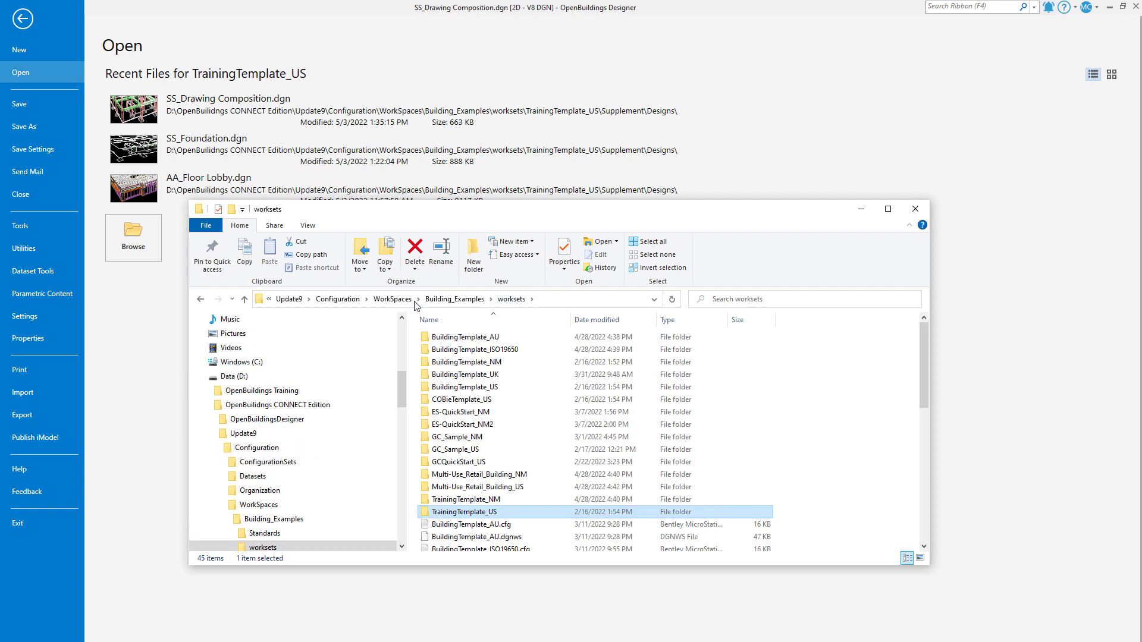
scroll(469, 359, down, 4)
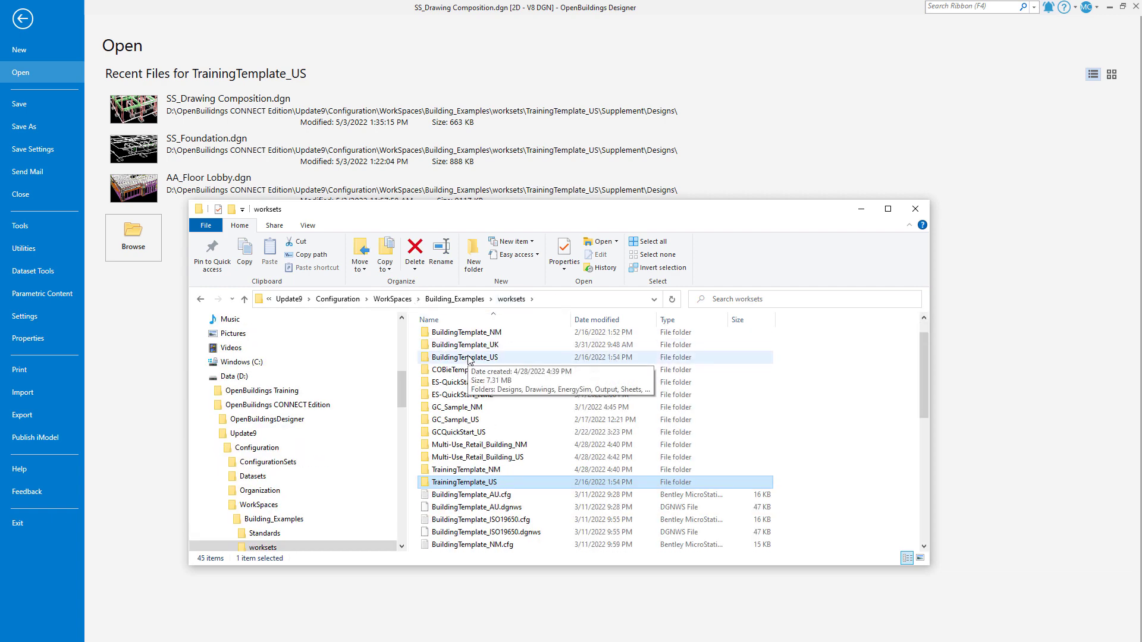
scroll(469, 360, down, 1)
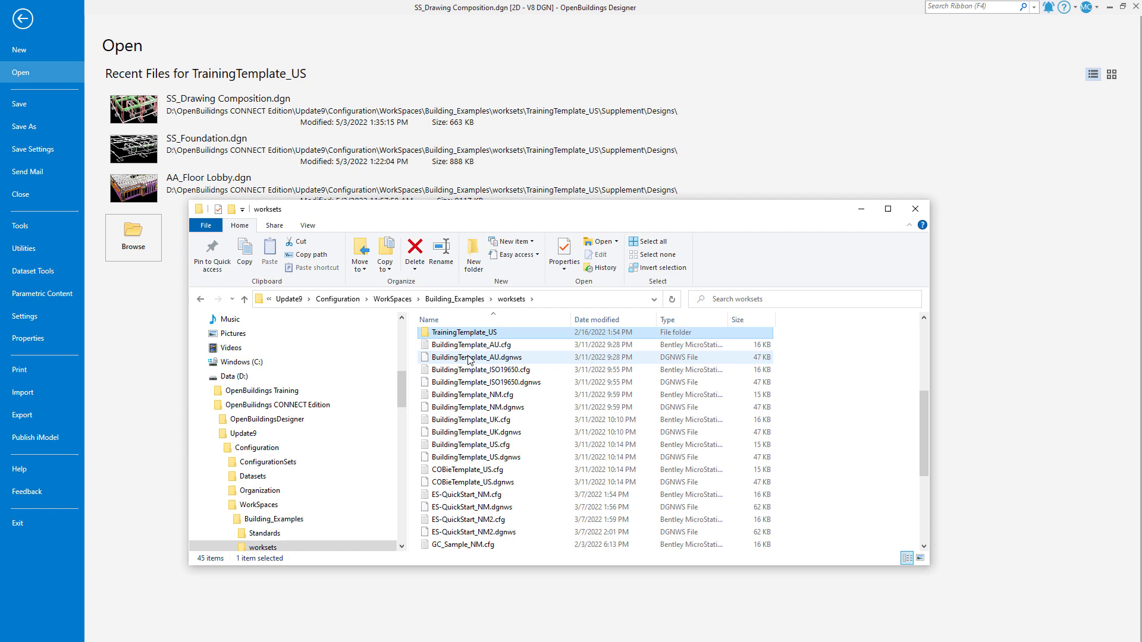
scroll(470, 359, down, 1)
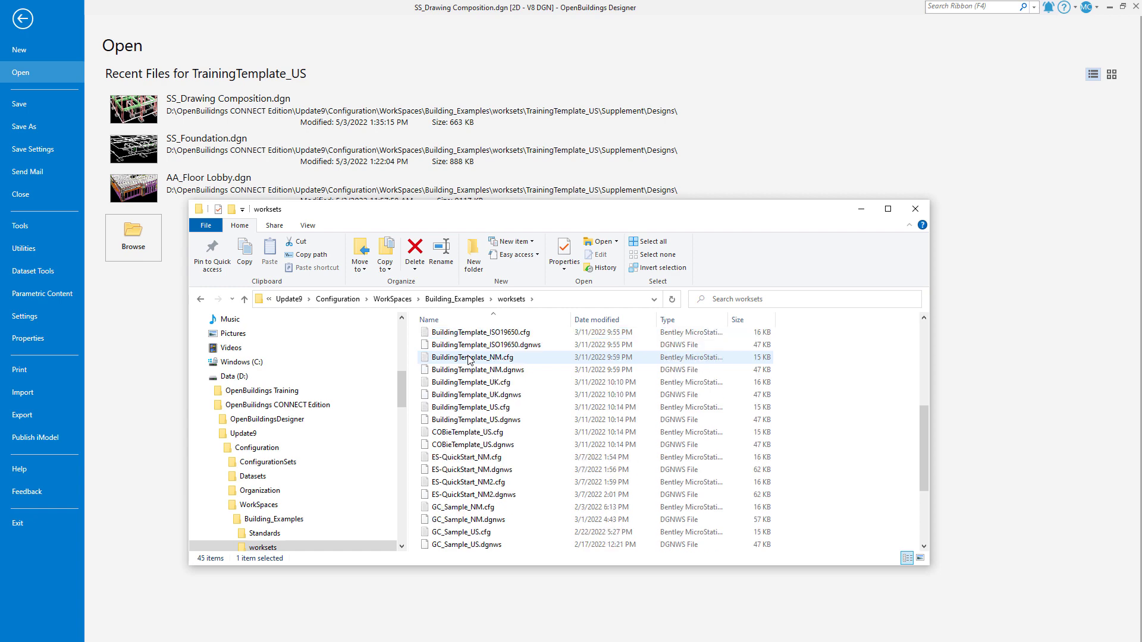
scroll(470, 359, down, 3)
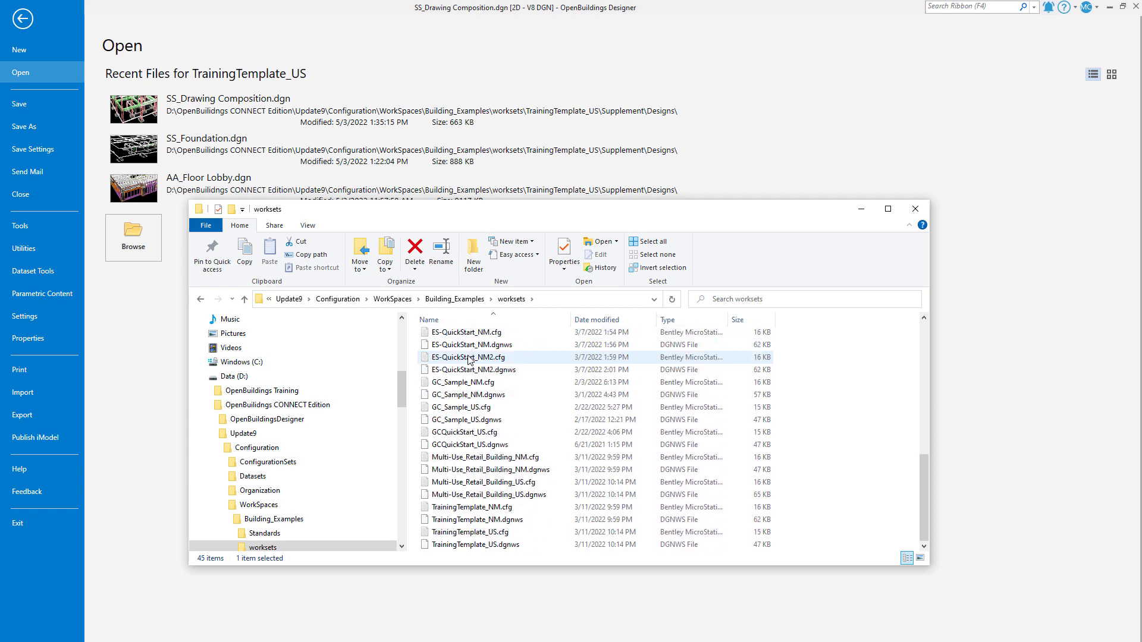
right_click(482, 533)
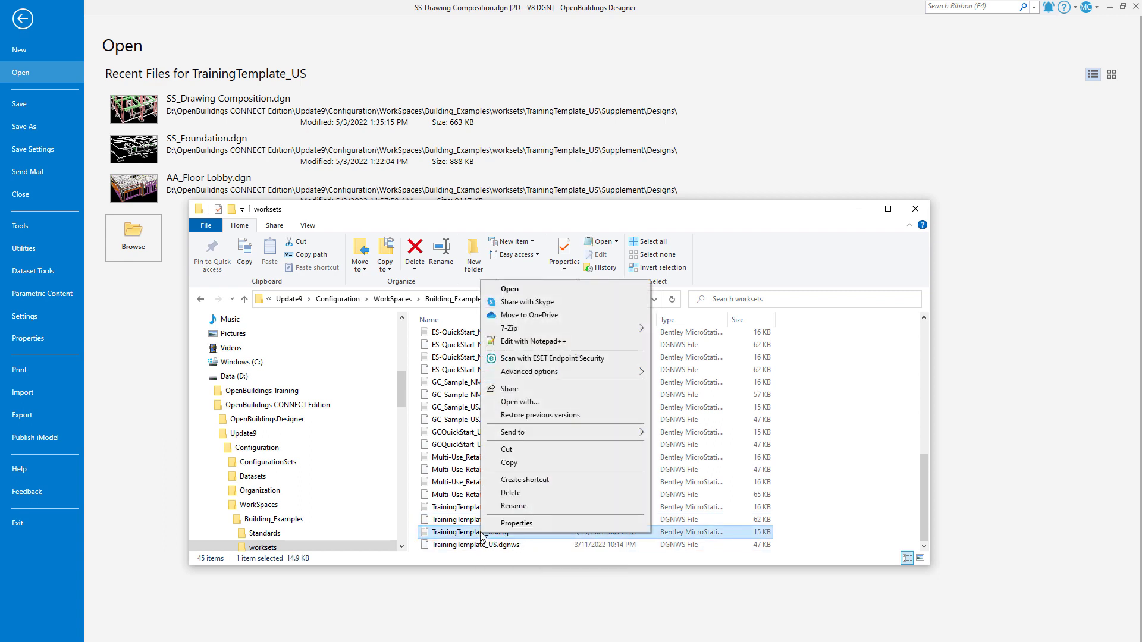
right_click(507, 533)
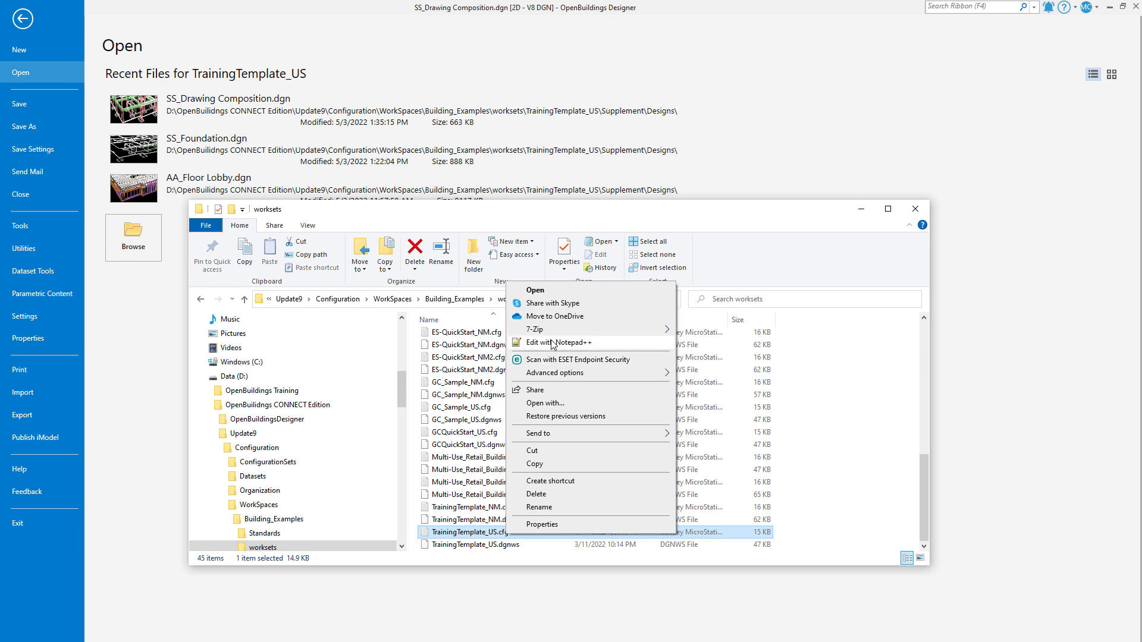
Step: Edit TrainingTemplate_US.cfg in Notepad++ and scroll to the Bentley Building Annotation drawing rules
click(598, 348)
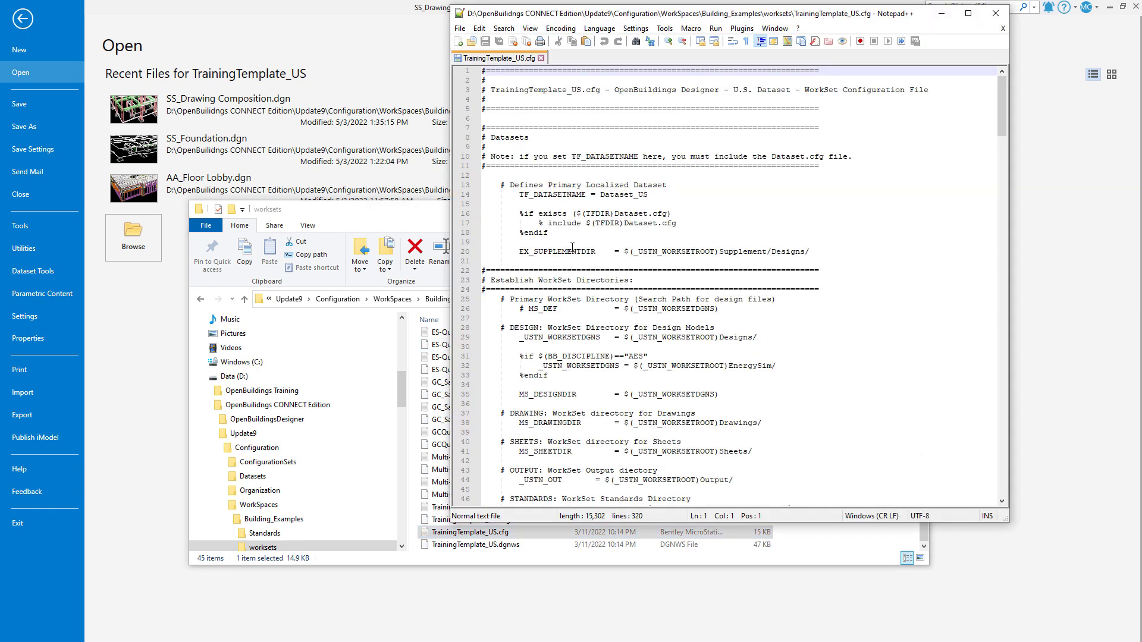
drag(1002, 117, 989, 316)
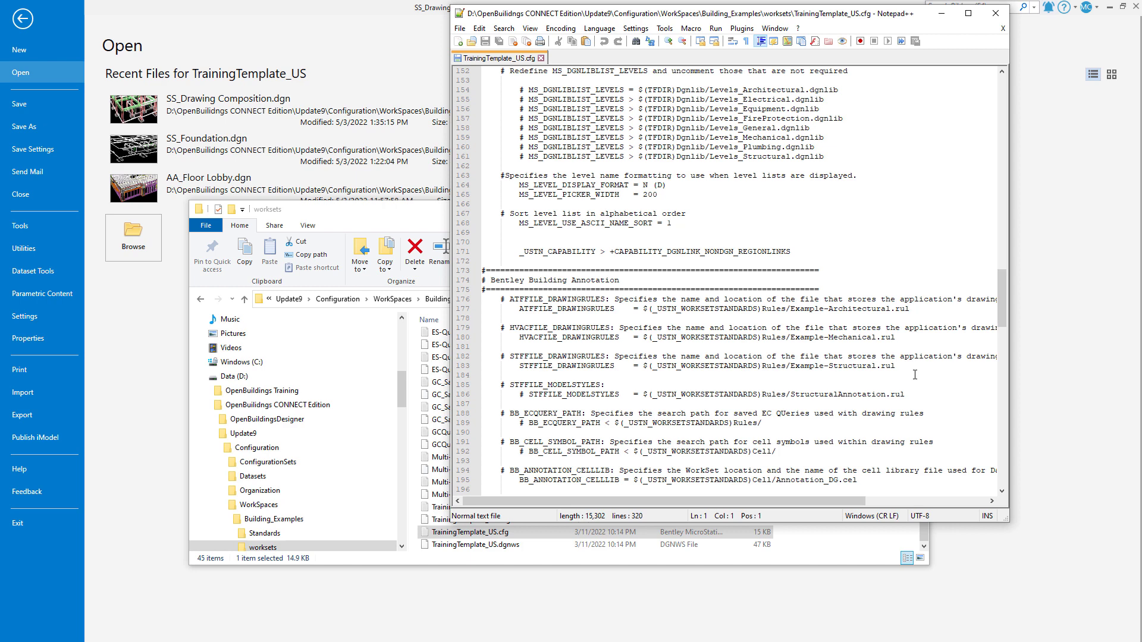
Step: Append _WORKSET to the ATTFILE_, HVACFILE_ and STFFILE_DRAWINGRULES variables and save the file
click(615, 308)
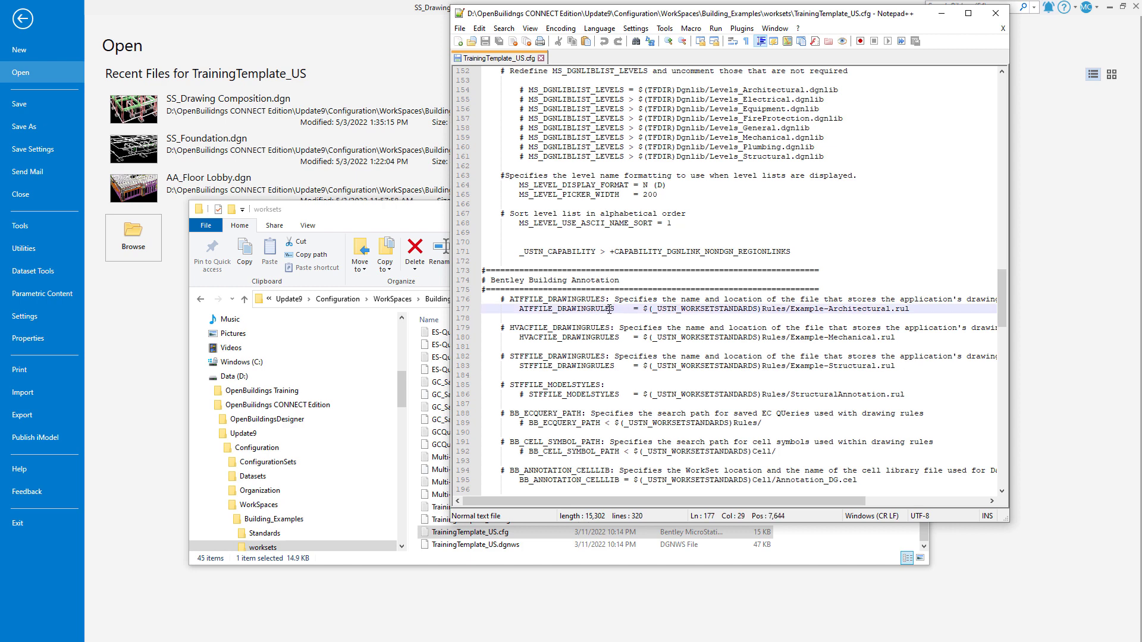
text(_WORKSE)
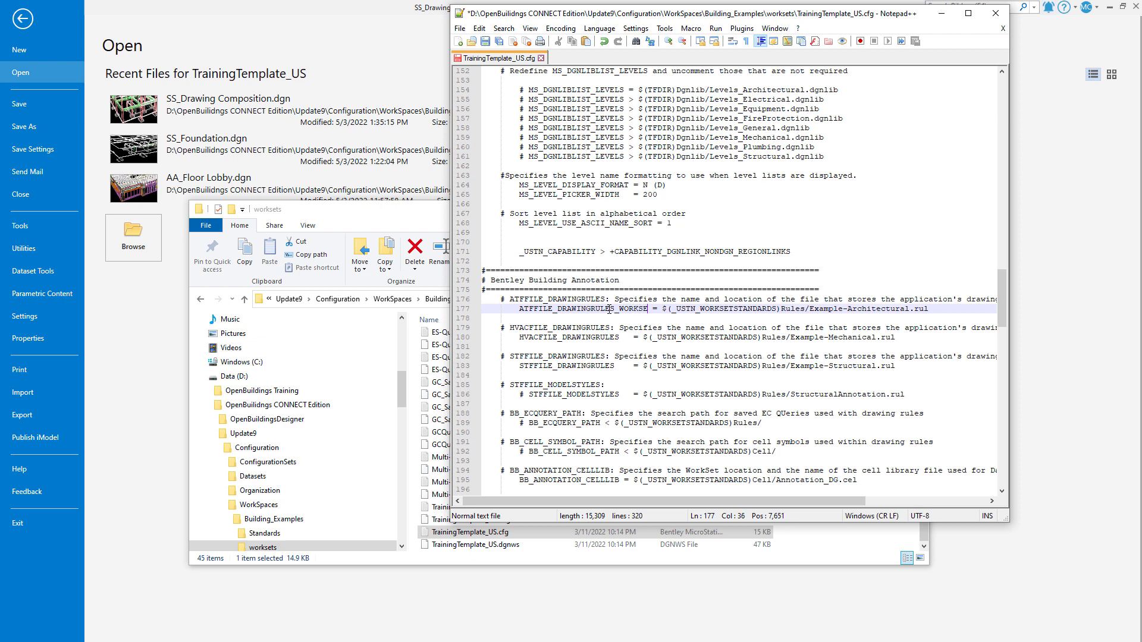
text(T)
click(619, 338)
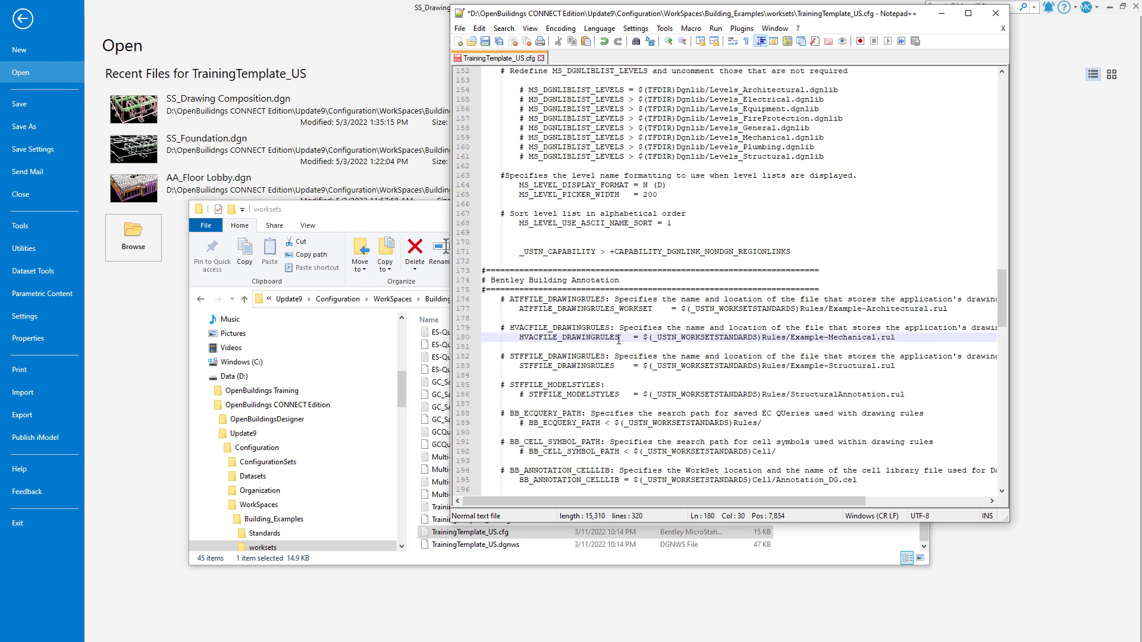
text(_WORKSET)
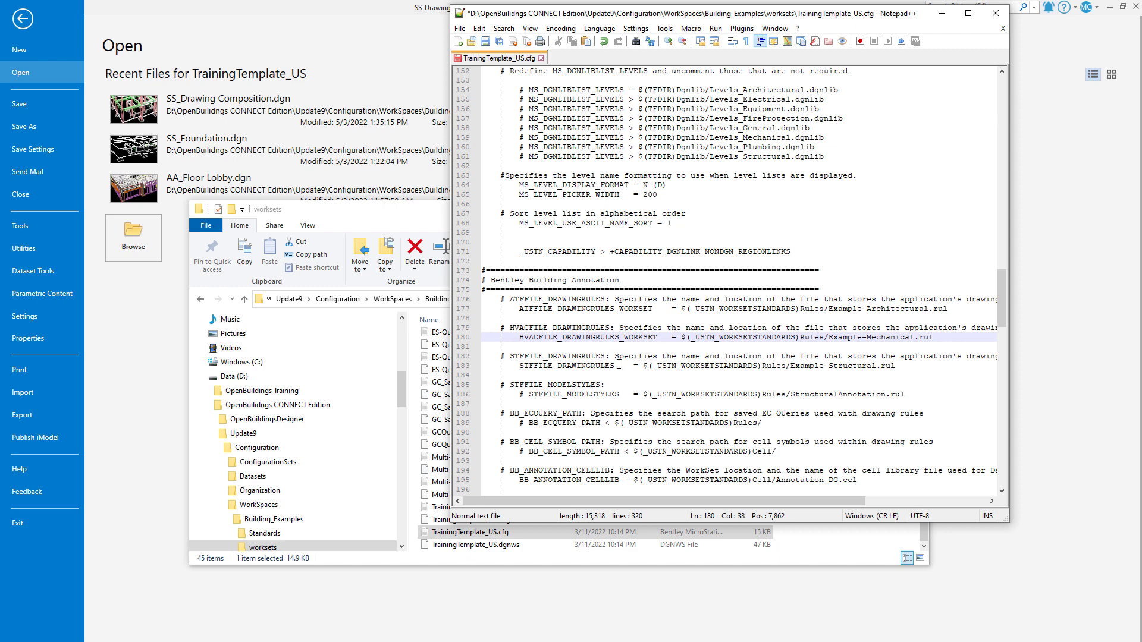
click(616, 366)
text(_WORKSET)
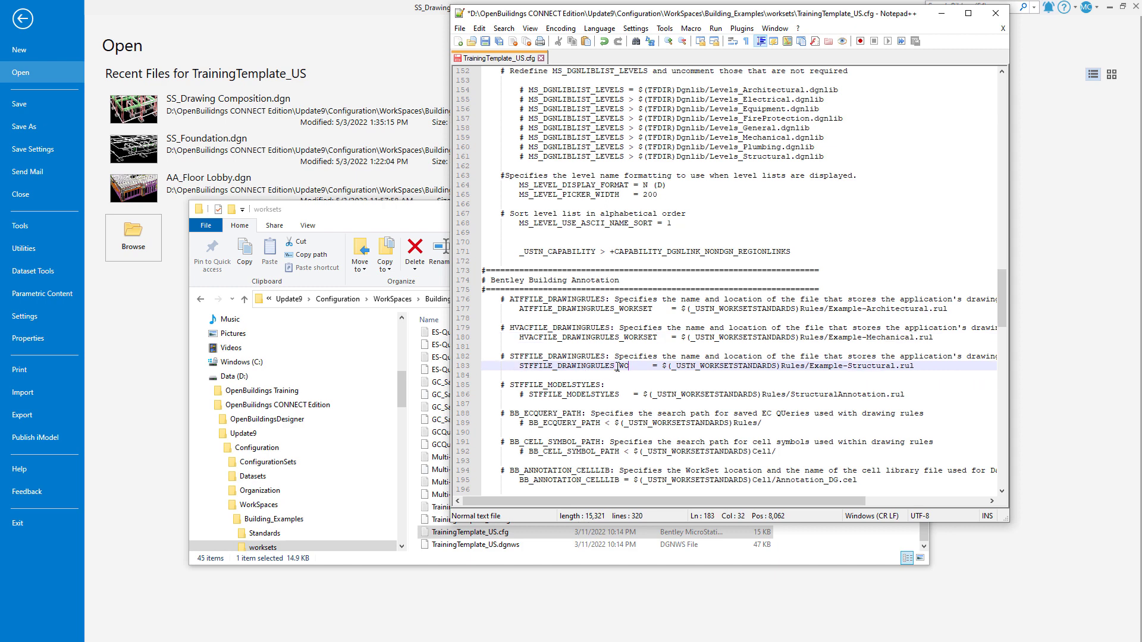
click(485, 41)
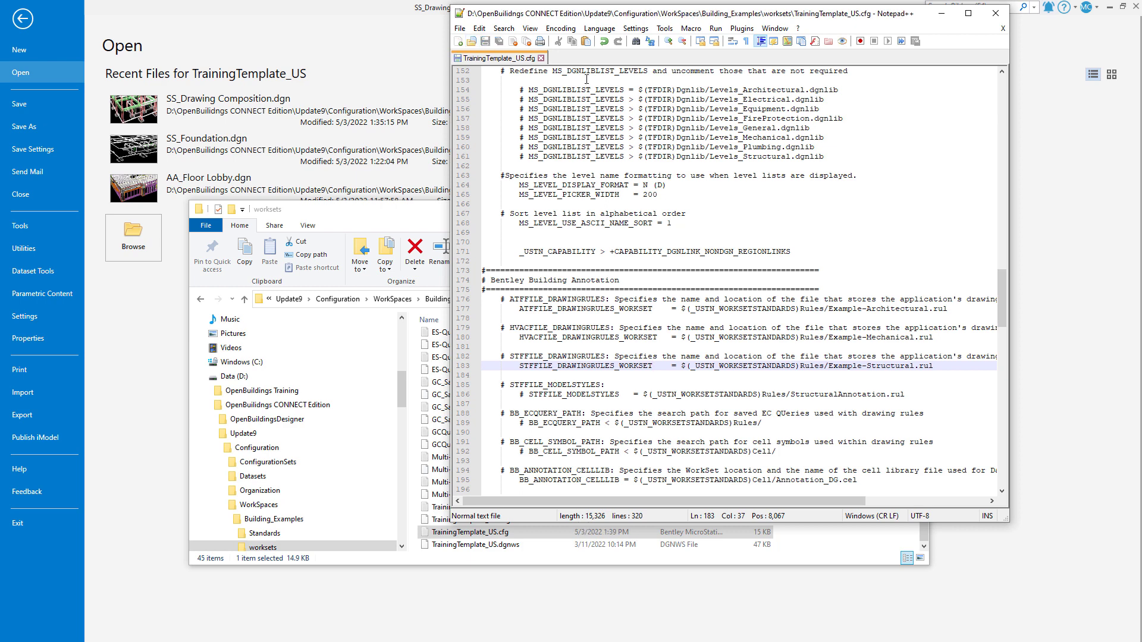
Step: Close Notepad++ and the worksets folder window, then exit the drawing to the start screen
click(999, 12)
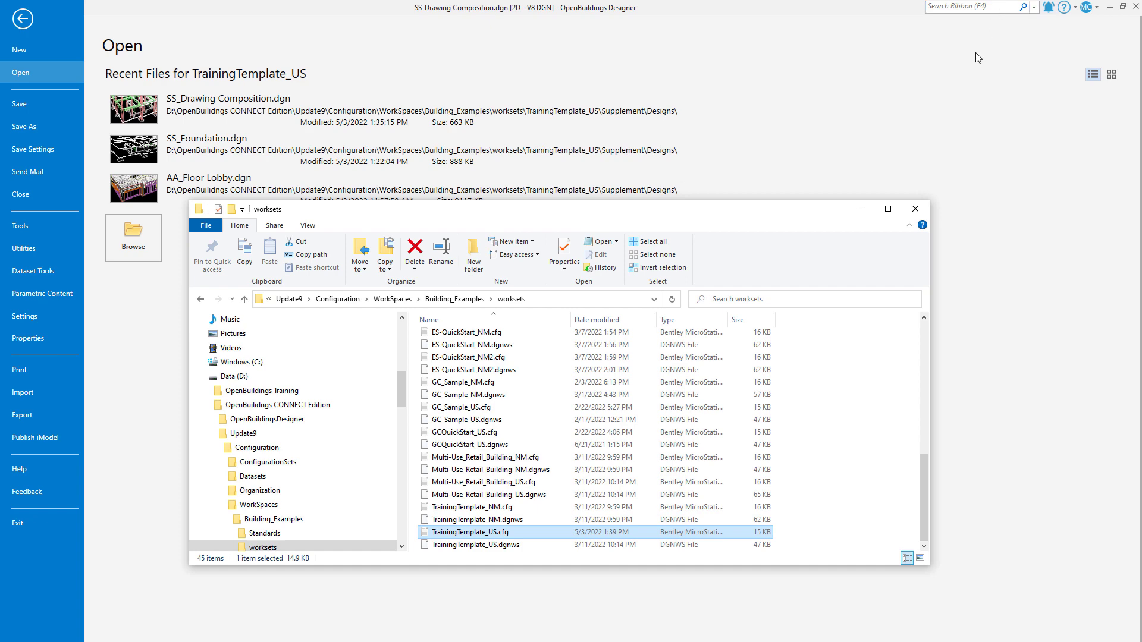
click(924, 213)
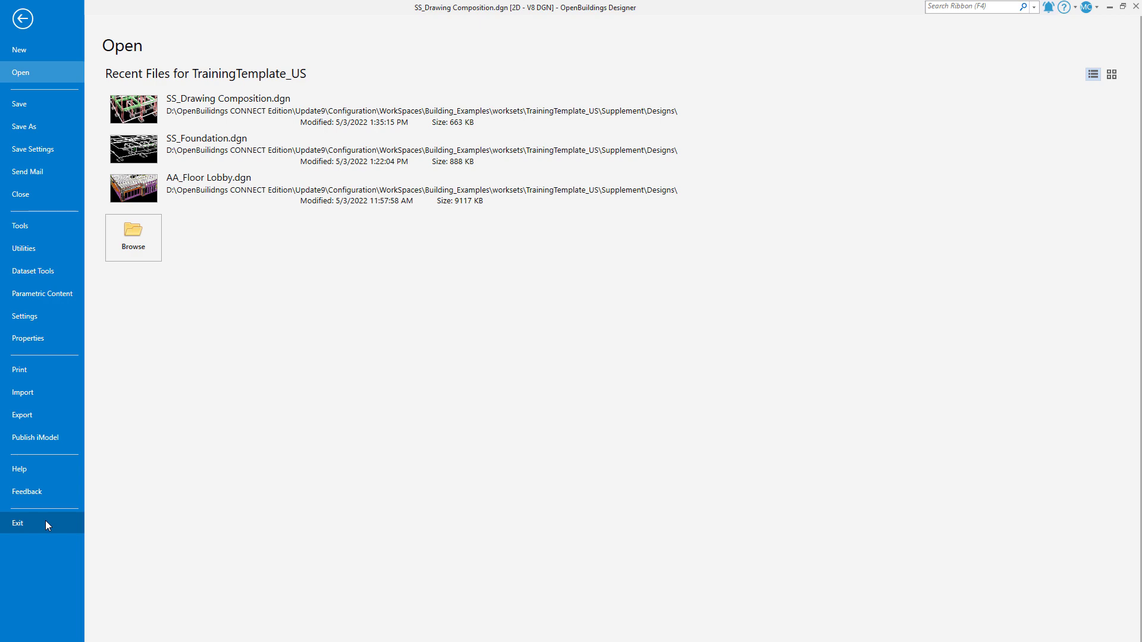
click(18, 523)
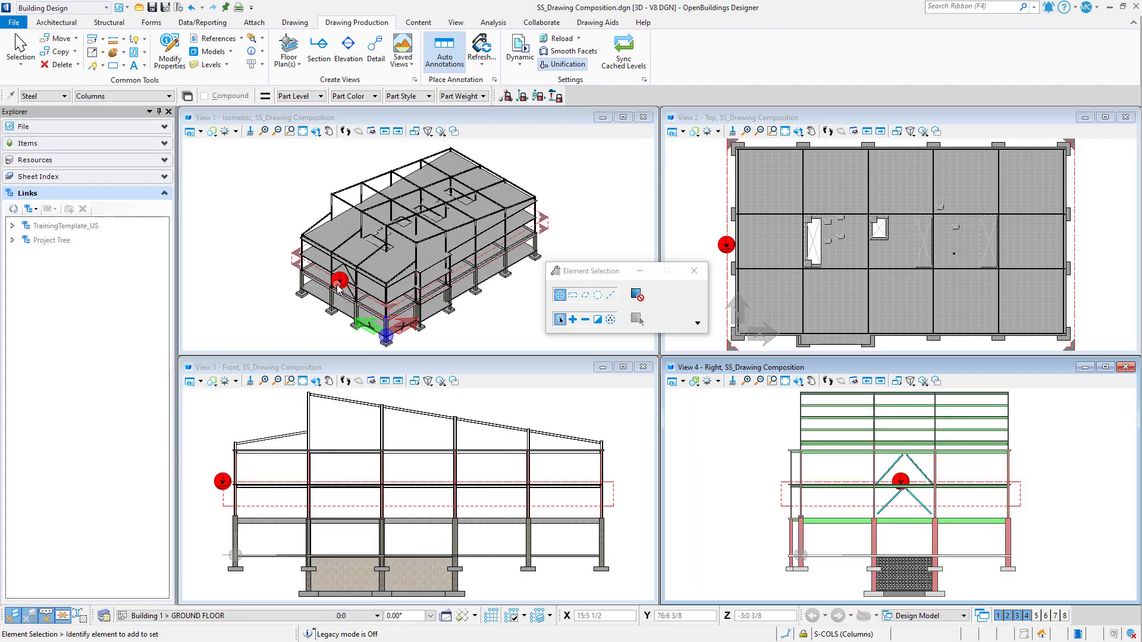
Step: Open the FLOOR 2 drawing's target from View 1 and zoom in on the W12X35 and W10X12 beam labels
click(356, 247)
click(441, 239)
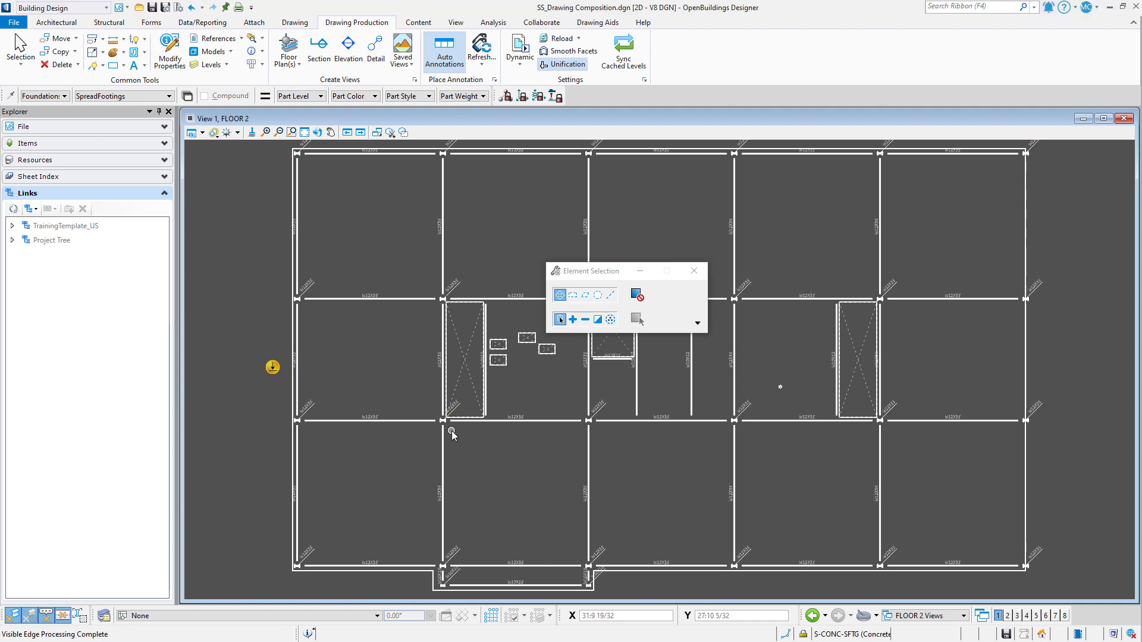
scroll(451, 433, up, 5)
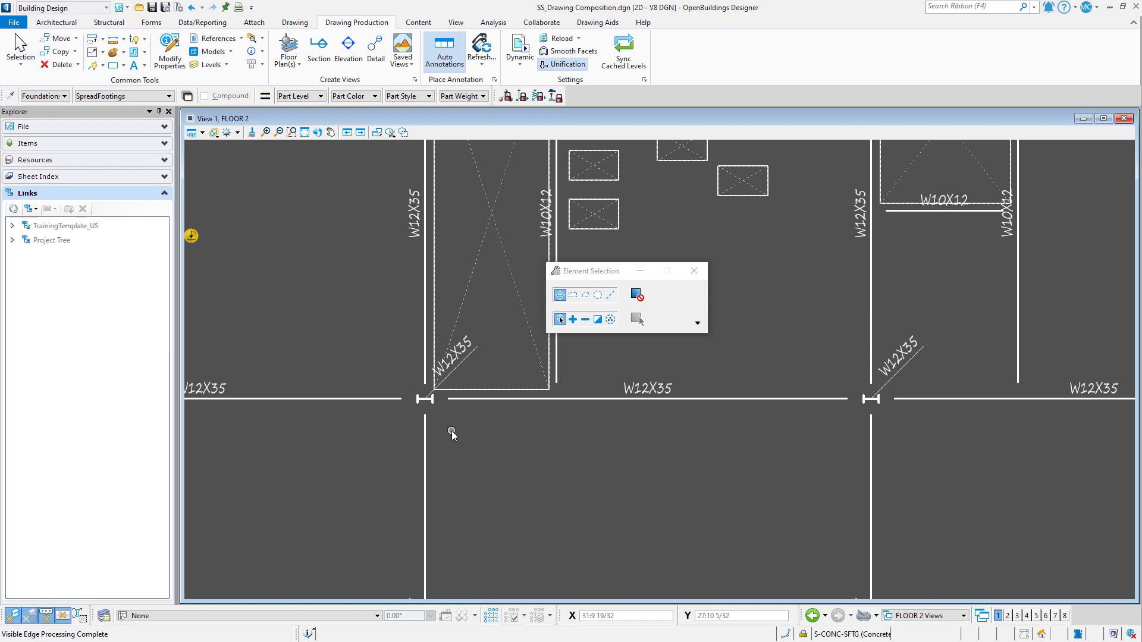
click(643, 80)
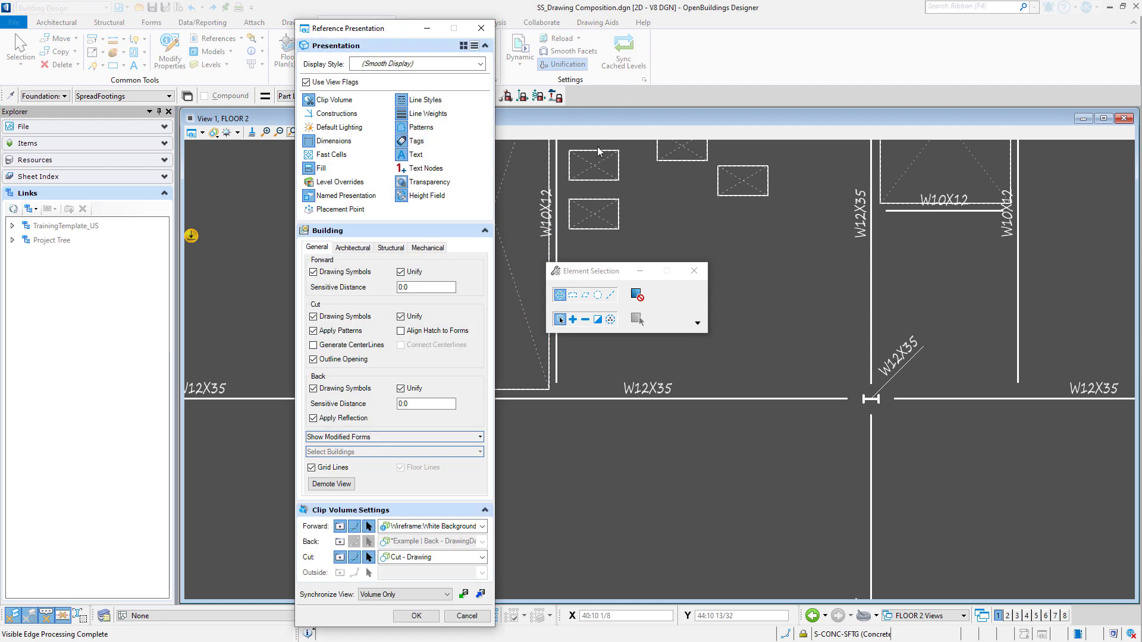
click(393, 247)
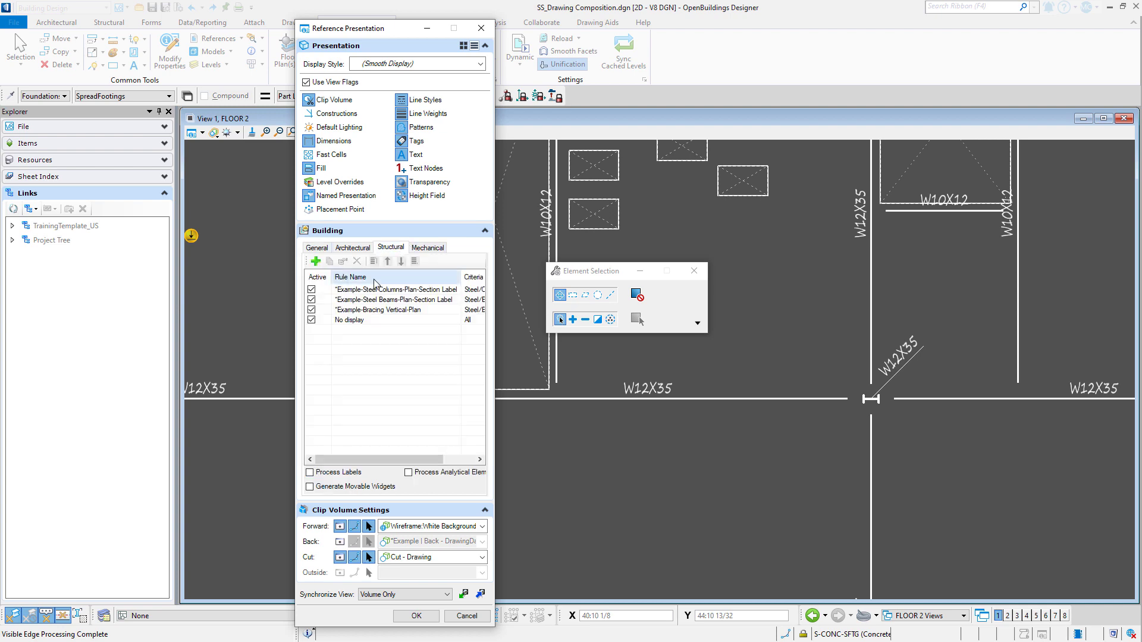
click(343, 261)
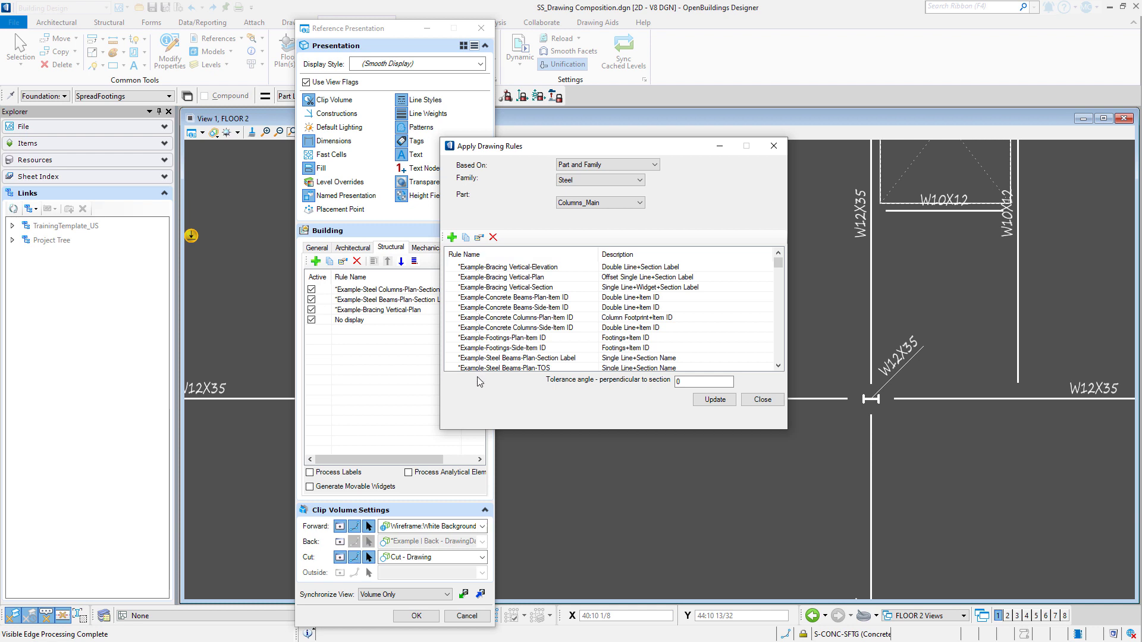
mouse_move(780, 261)
mouse_down()
mouse_move(781, 329)
mouse_move(784, 257)
mouse_up()
click(773, 401)
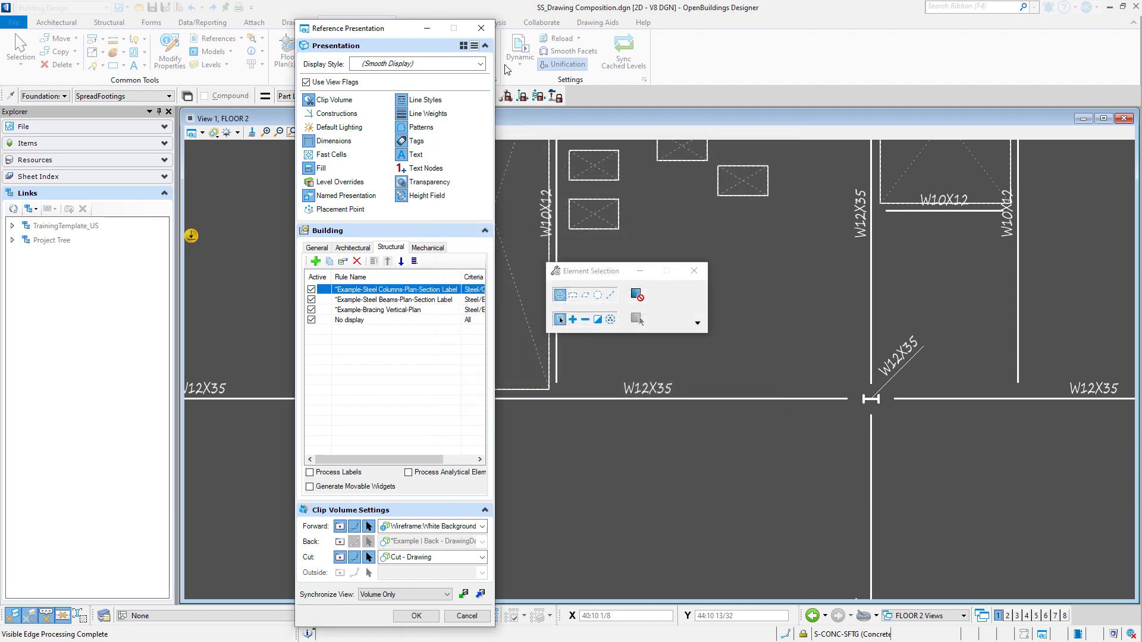
click(483, 28)
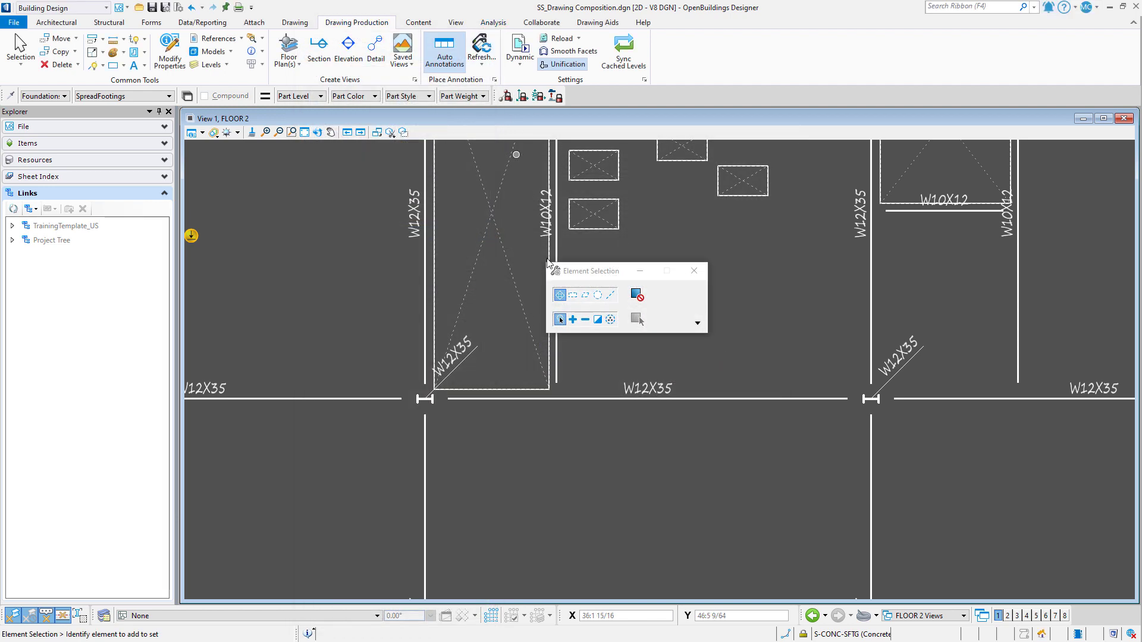